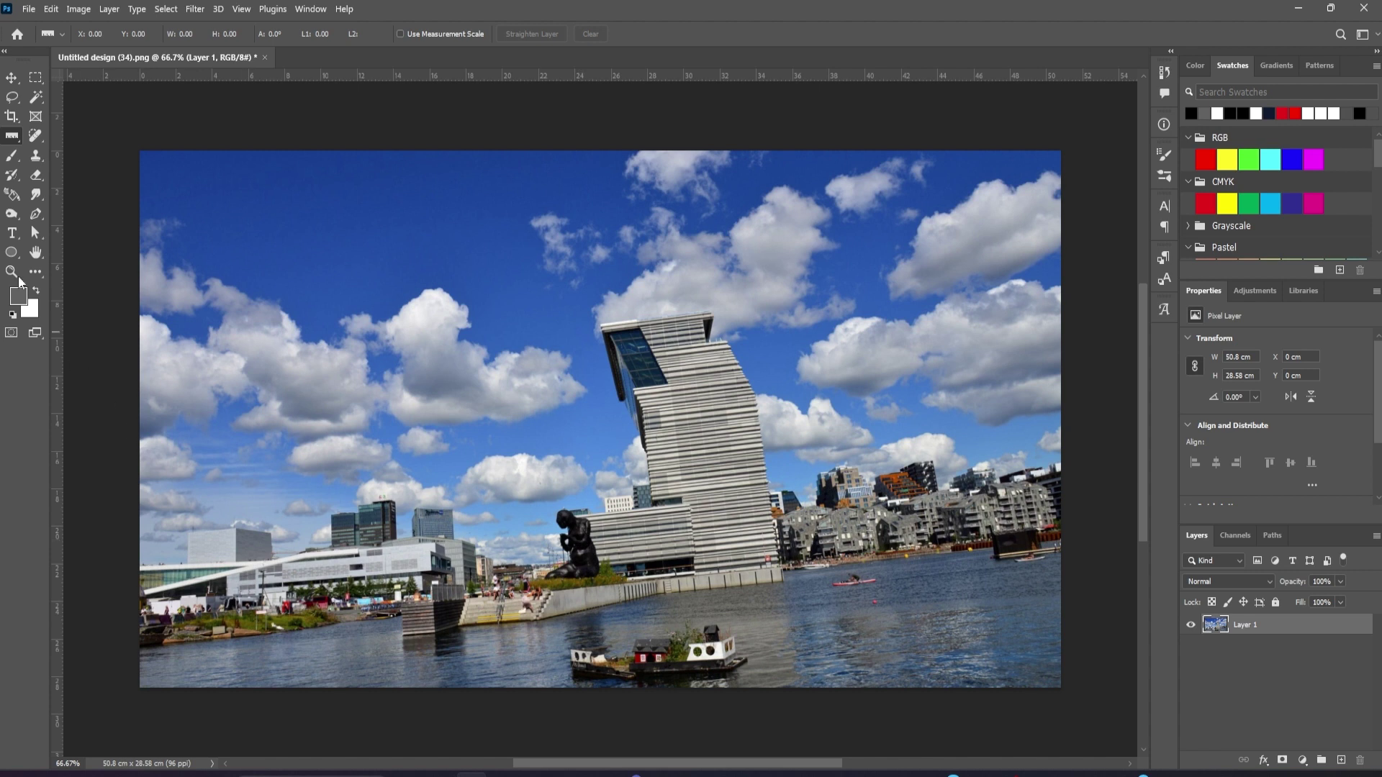
# Step: Measure the photo's tilt with a Ruler Tool line along the tilted waterfront edge
pyautogui.rightClick(14, 136)
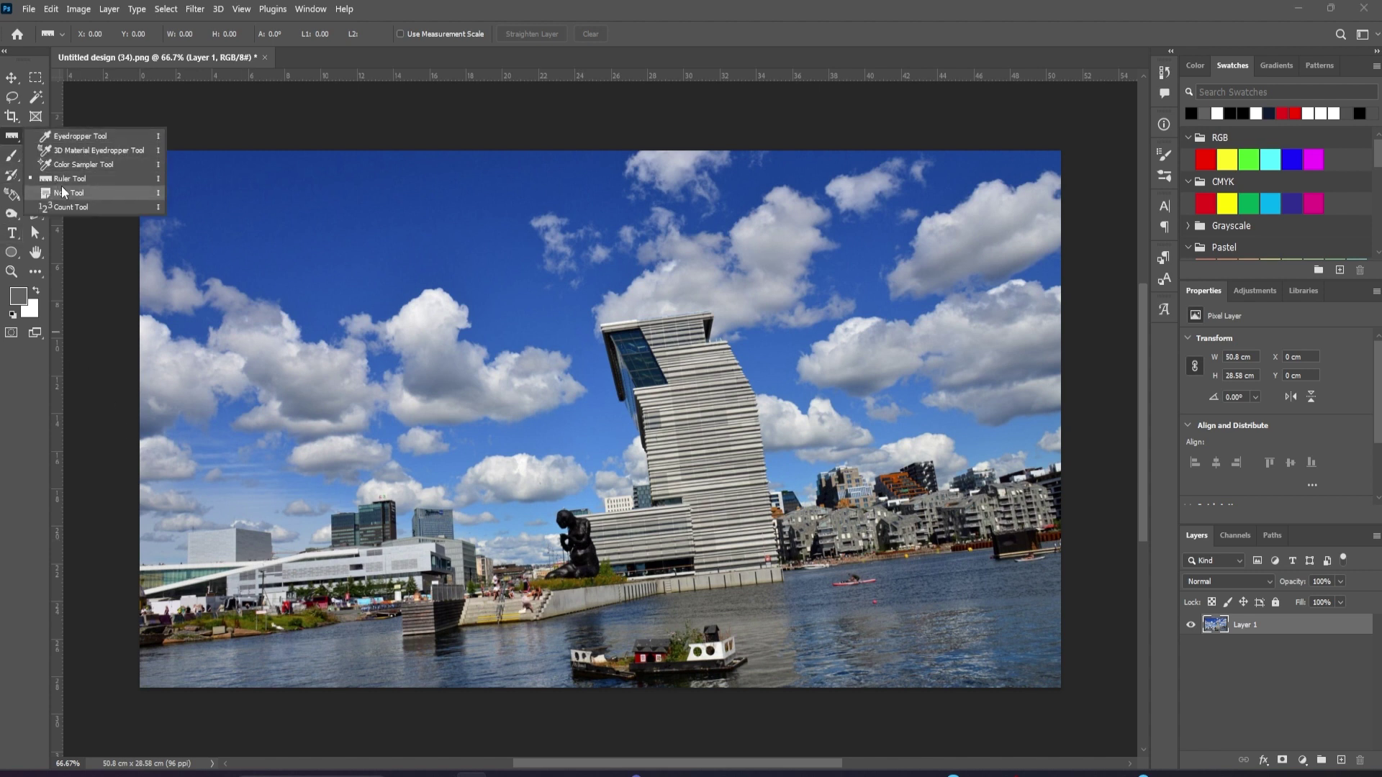
pyautogui.moveTo(186, 586); pyautogui.dragTo(1036, 465)
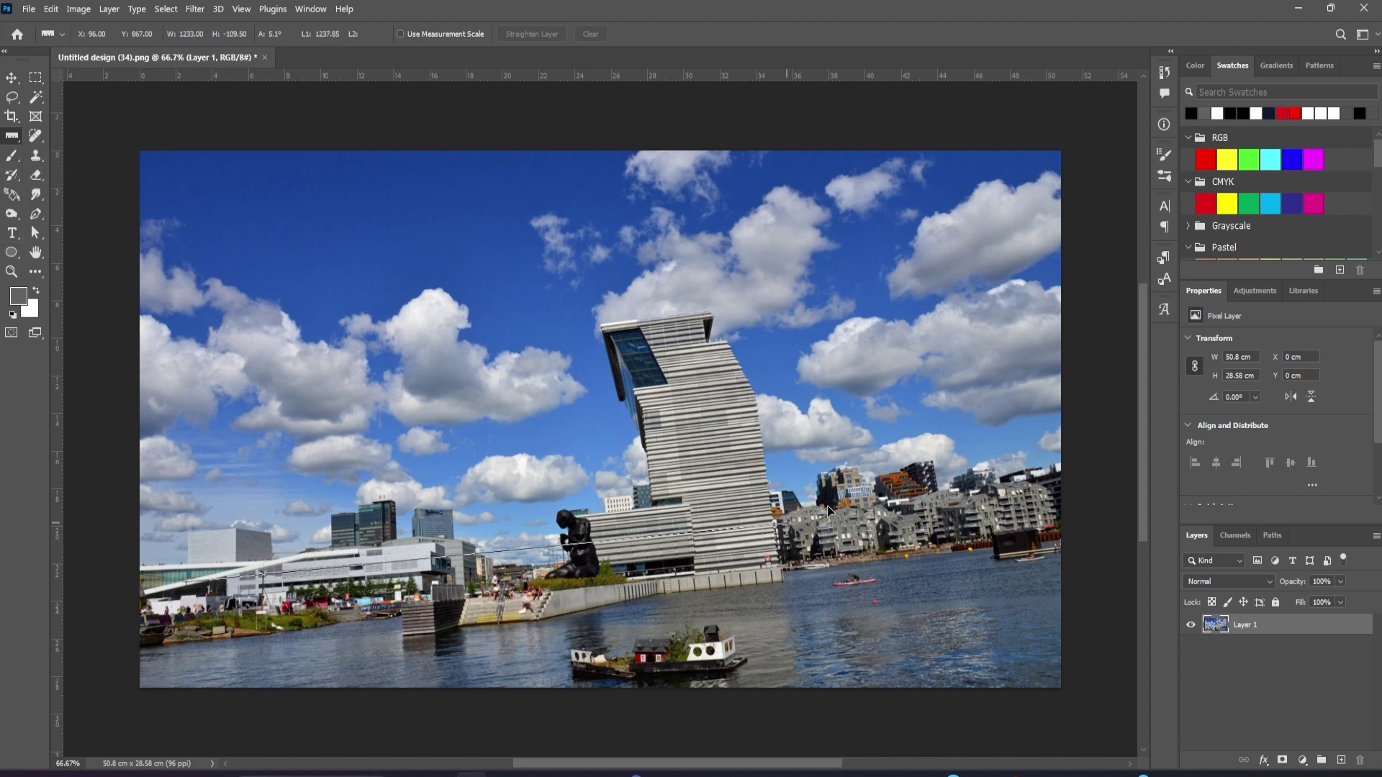
pyautogui.moveTo(1043, 474); pyautogui.dragTo(1053, 481)
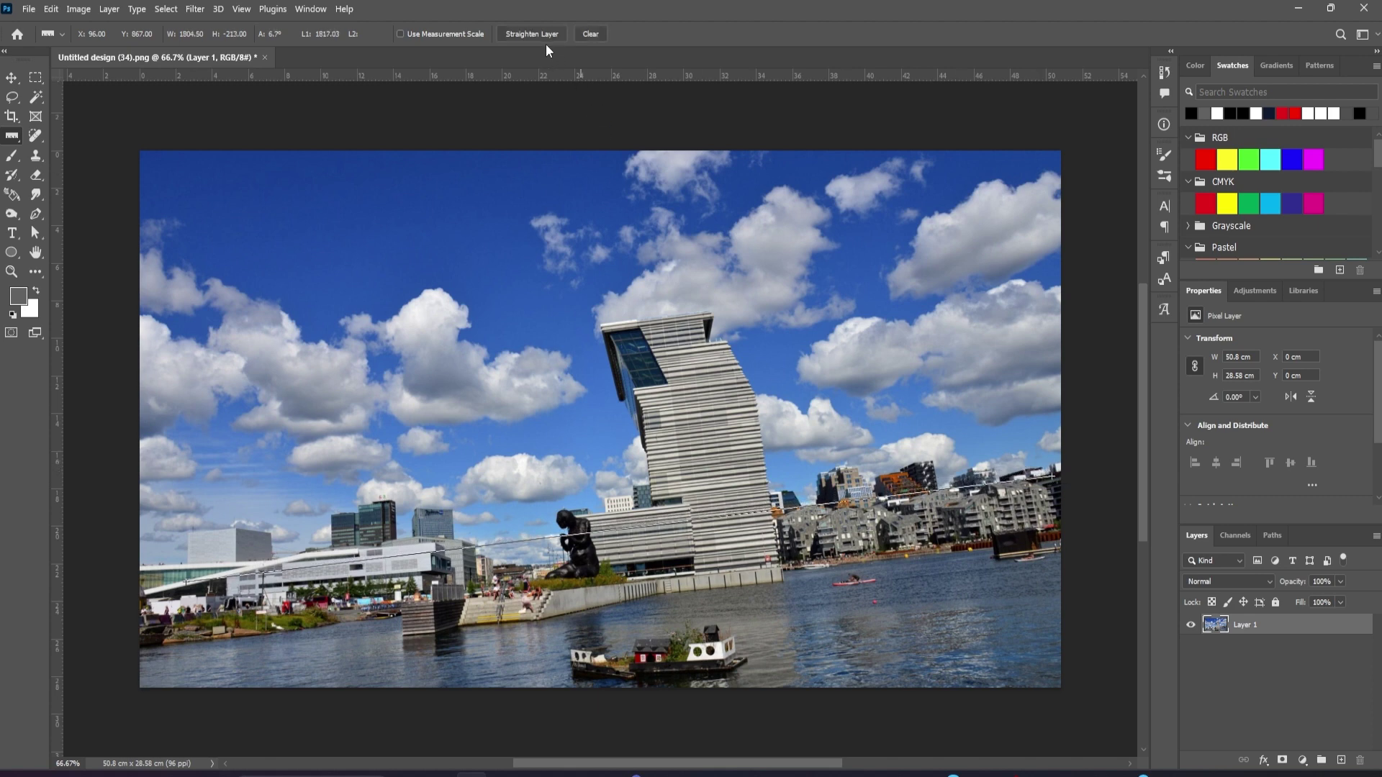
# Step: Straighten the layer, then Magic Wand-select the transparent corners and expand the selection for filling
pyautogui.click(540, 35)
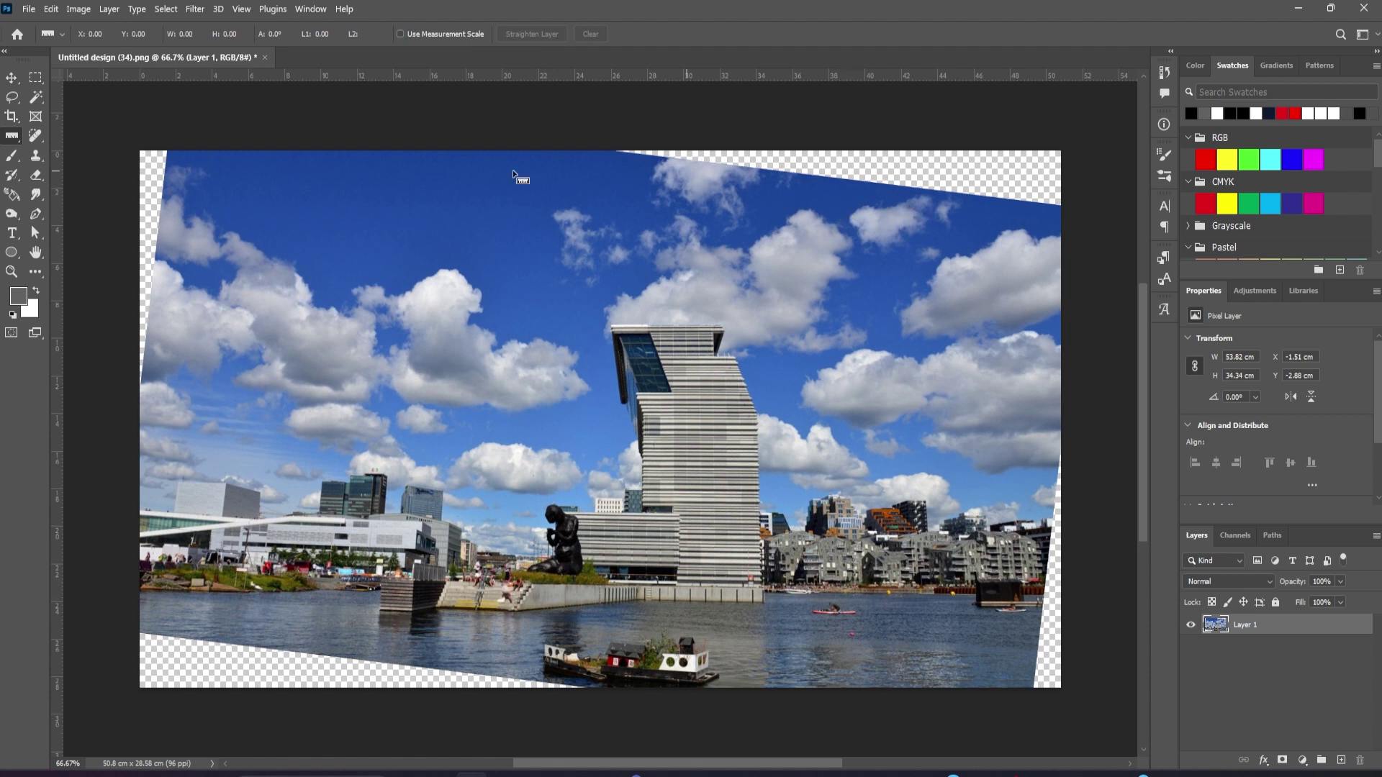
pyautogui.click(32, 98)
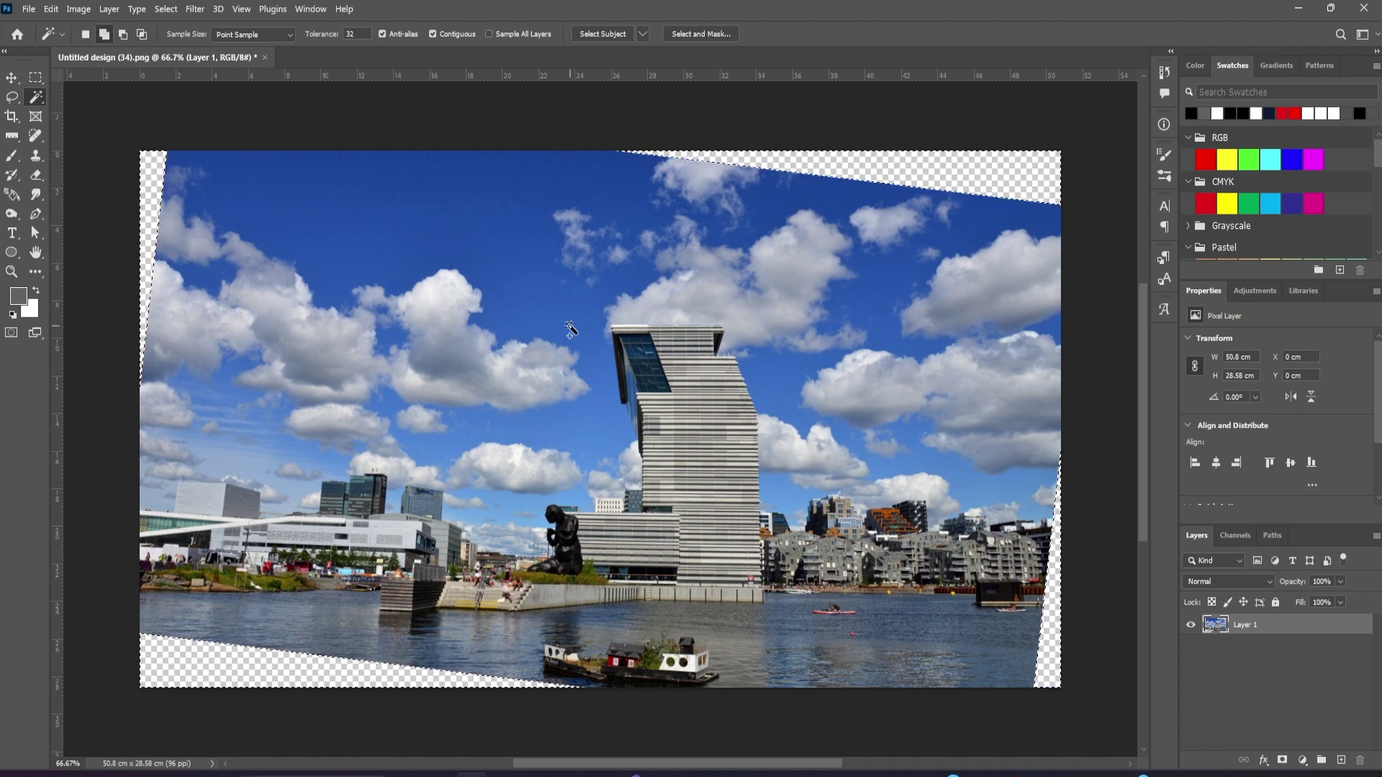
pyautogui.click(165, 8)
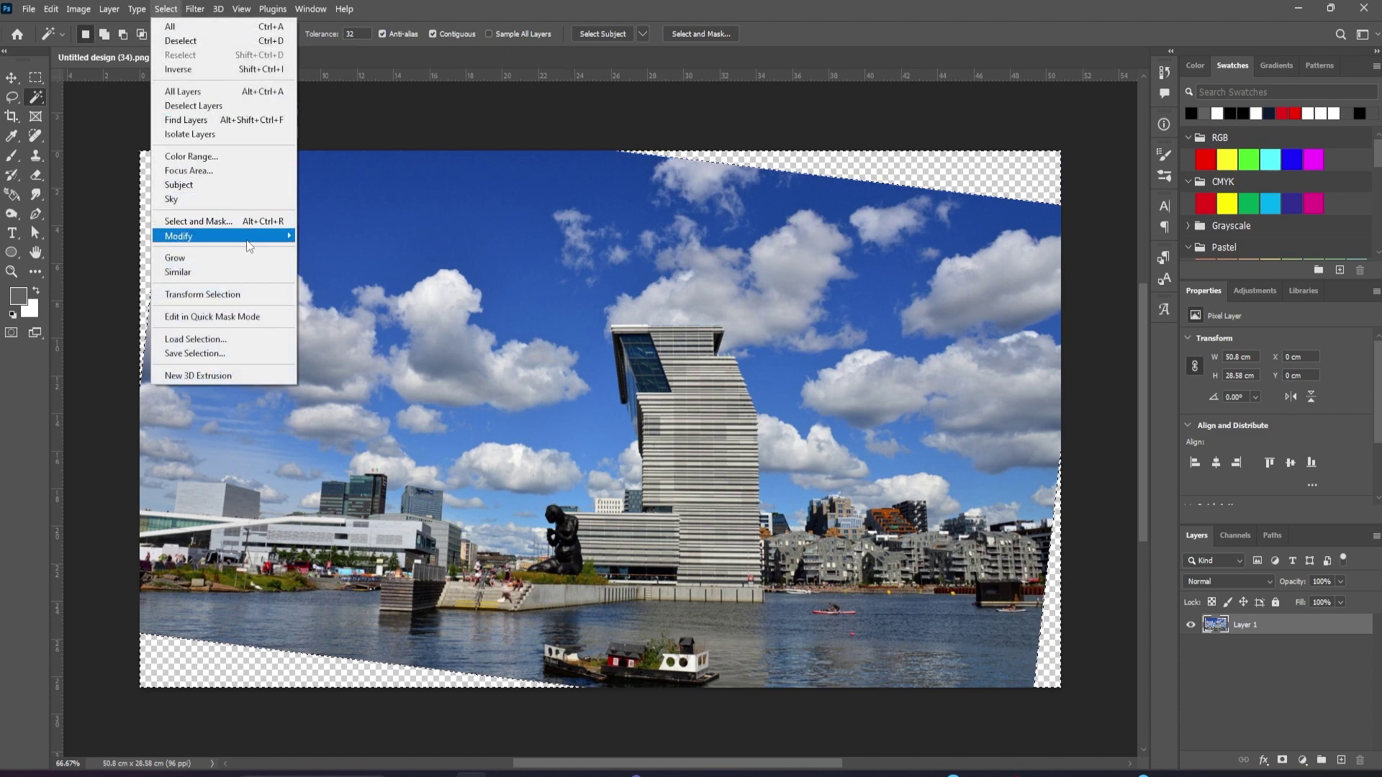
pyautogui.moveTo(180, 236)
pyautogui.click(339, 265)
pyautogui.click(756, 245)
pyautogui.hotkey('shift', 'BackSpace')
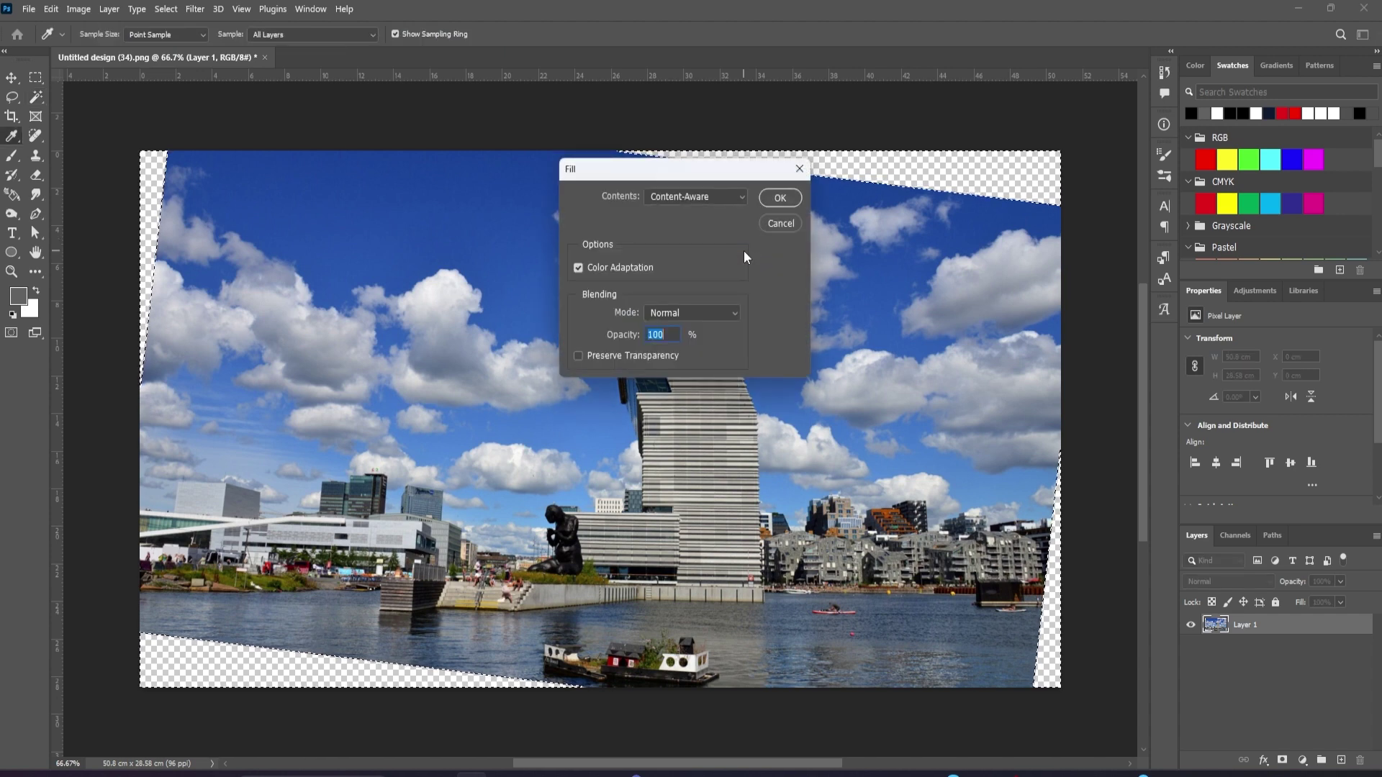
# Step: Fill the corners using the Content-Aware option, then deselect
pyautogui.click(777, 199)
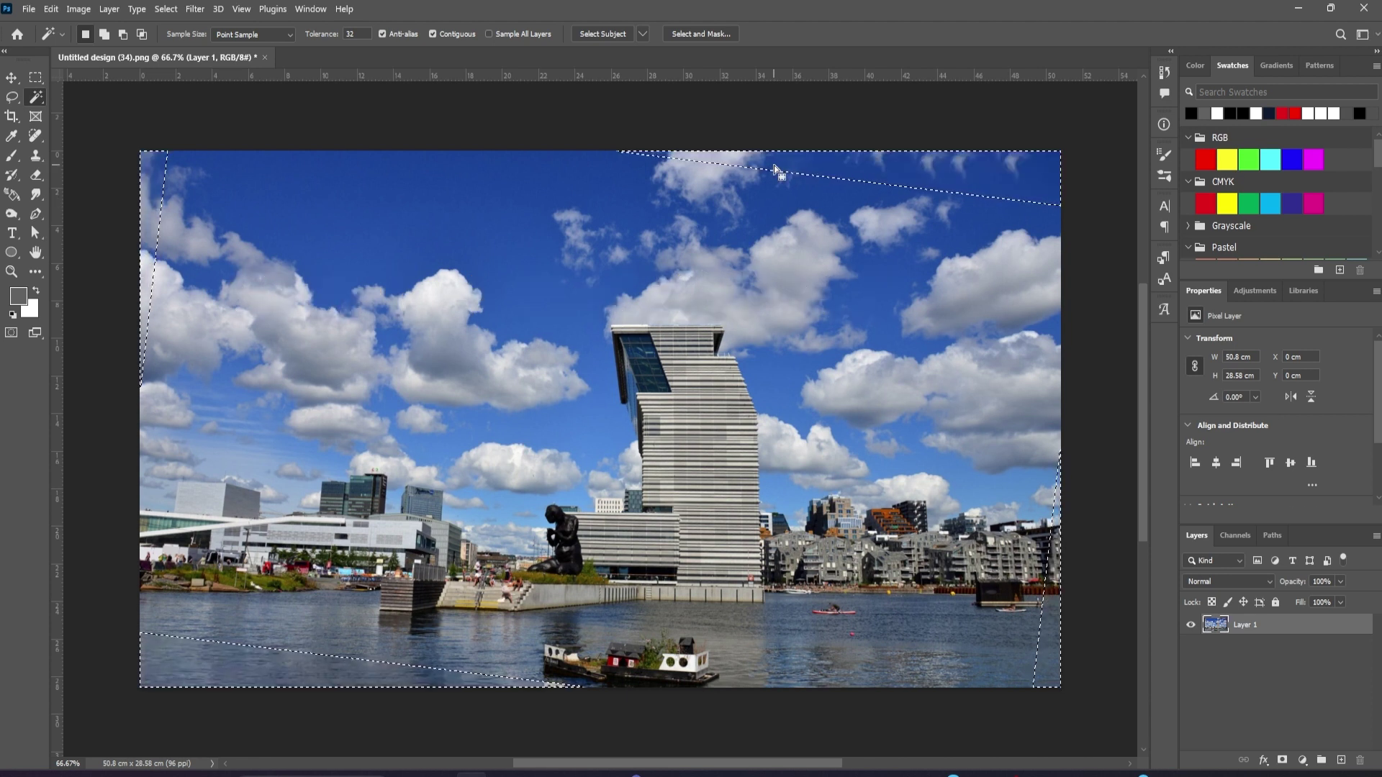
pyautogui.hotkey('ctrl', 'd')
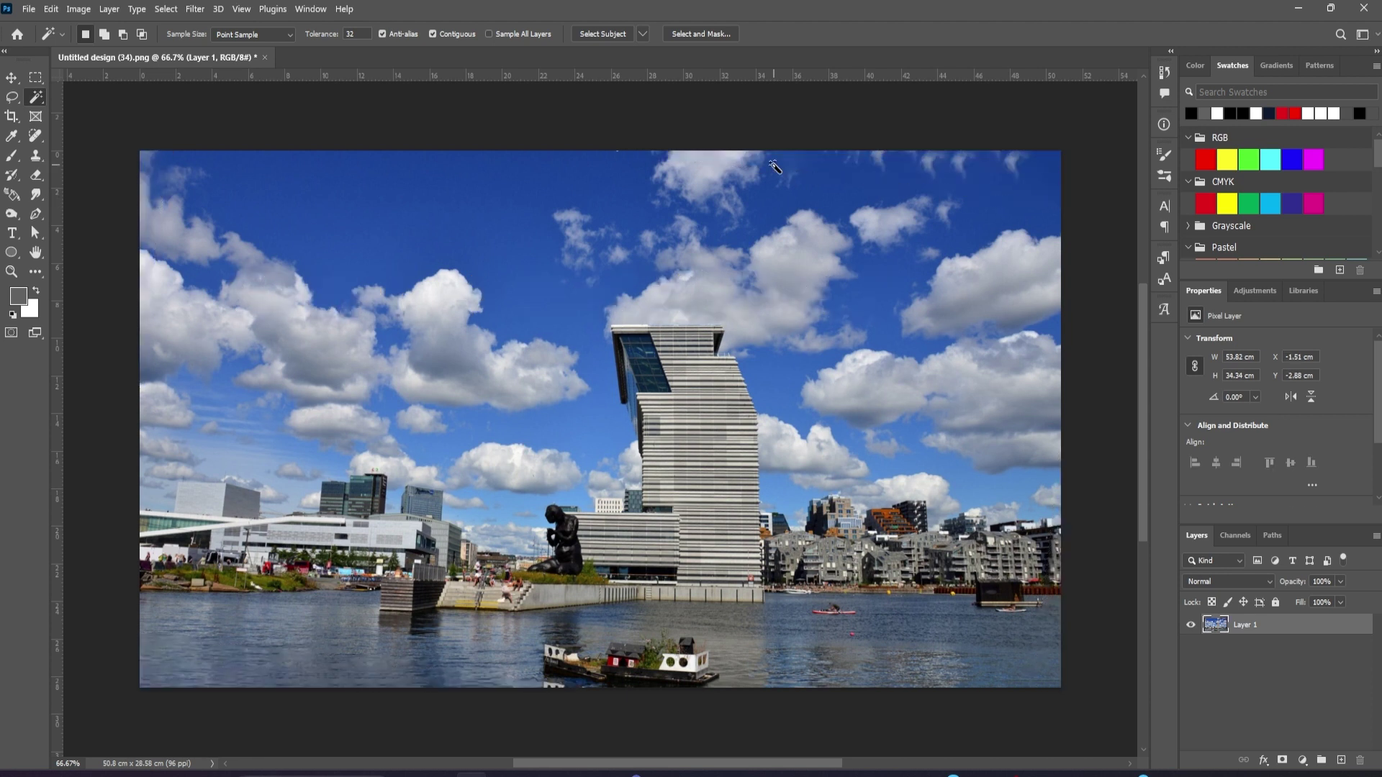